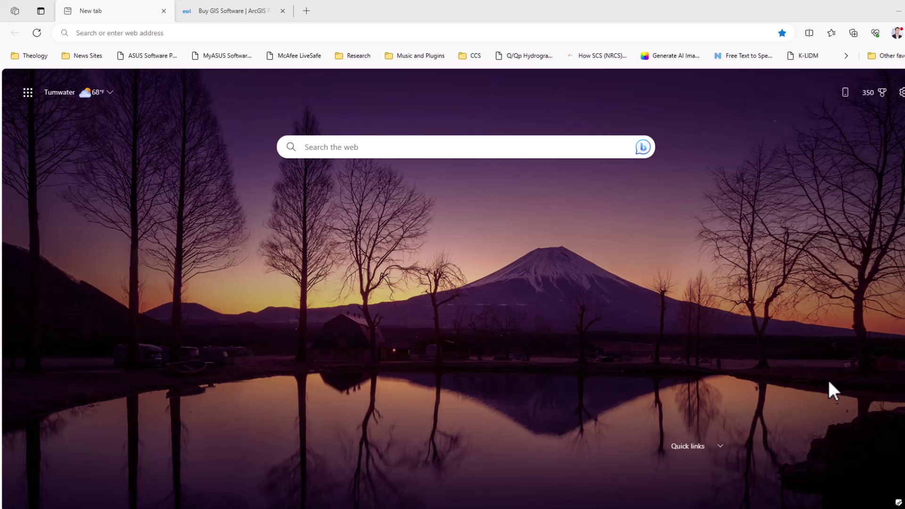
# Load google.com, search for 'arc gis arc map', and scroll through the results
pyautogui.click(352, 33)
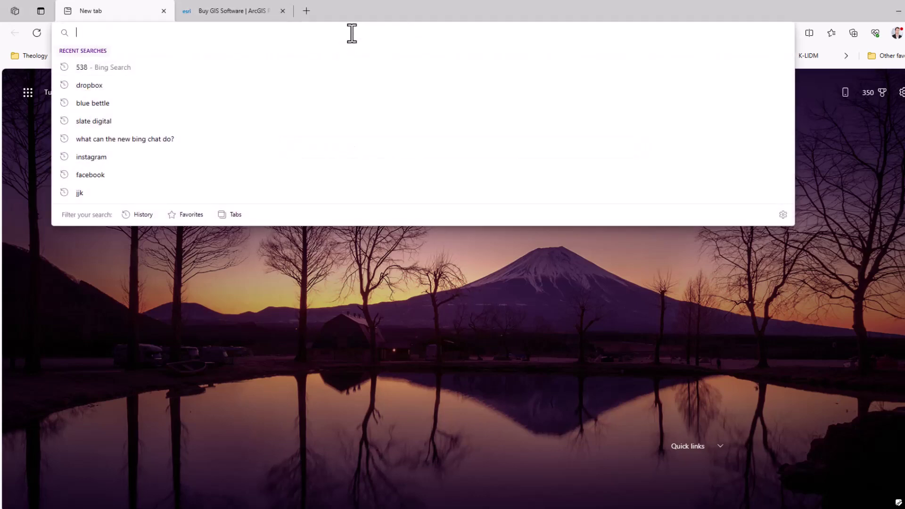
pyautogui.write('google.com')
pyautogui.press('Return')
pyautogui.write('ar')
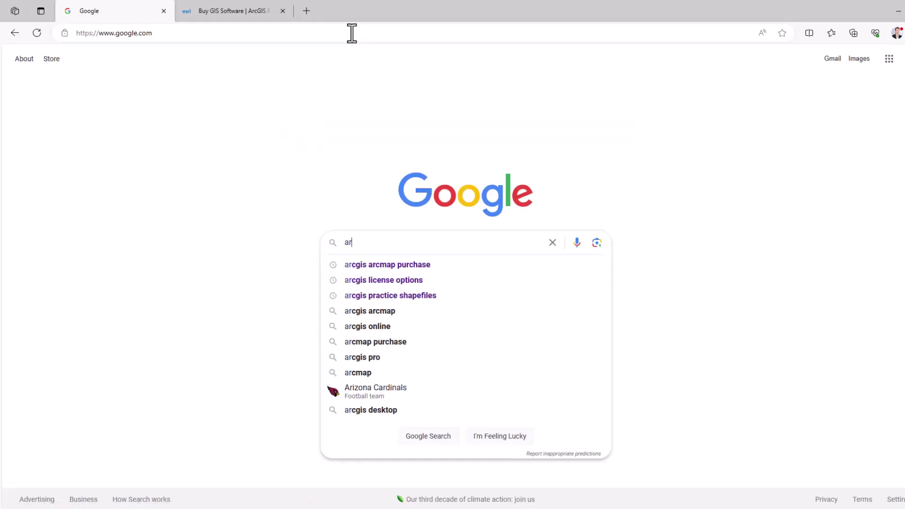
pyautogui.write('c ')
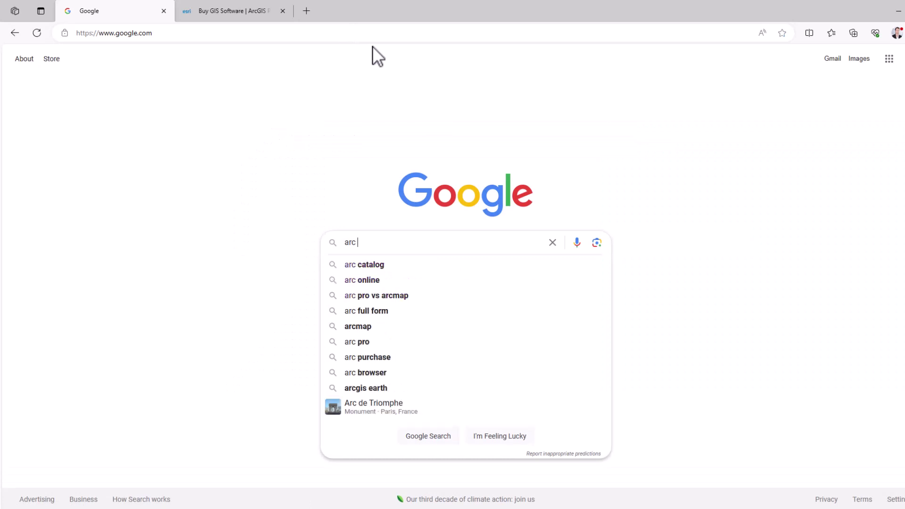
pyautogui.write('gis arc map')
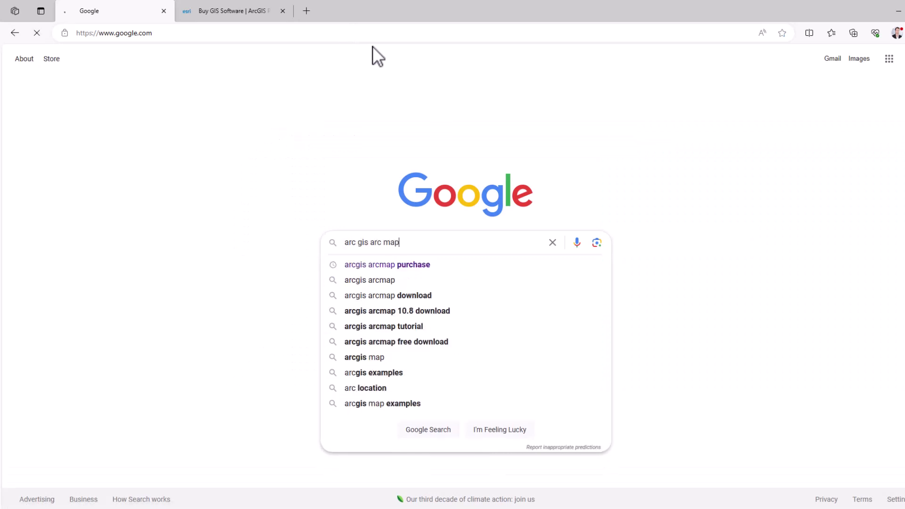
pyautogui.press('Return')
pyautogui.click(221, 147)
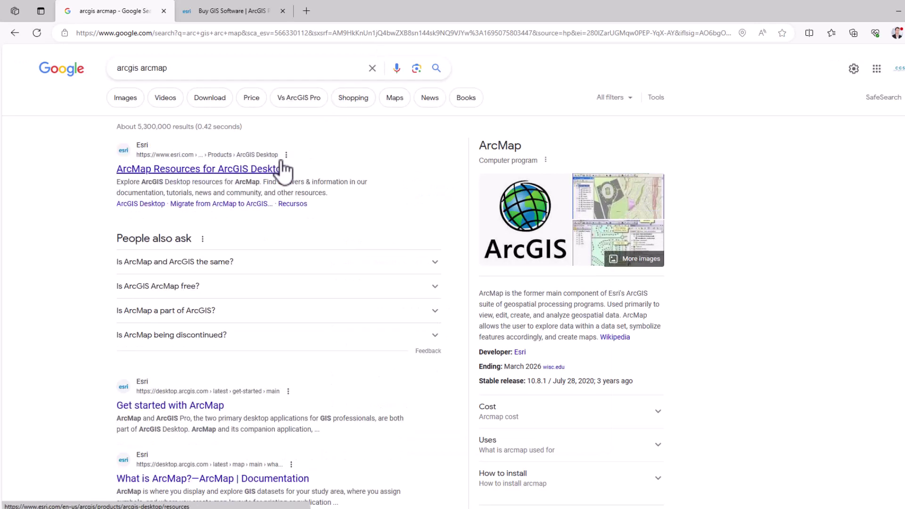
pyautogui.scroll(-5, 284, 168)
# Open the ArcGIS Online result and sign in using the browser's saved, autofilled login
pyautogui.click(150, 341)
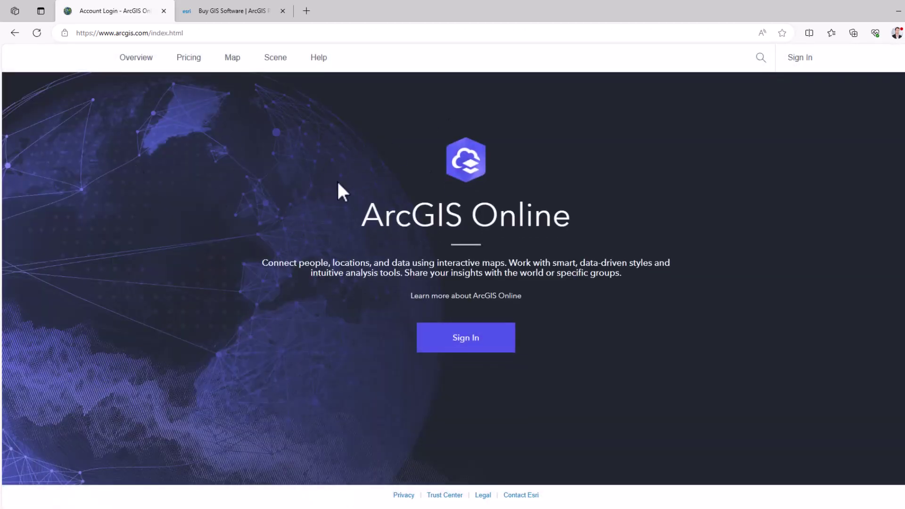
pyautogui.click(481, 341)
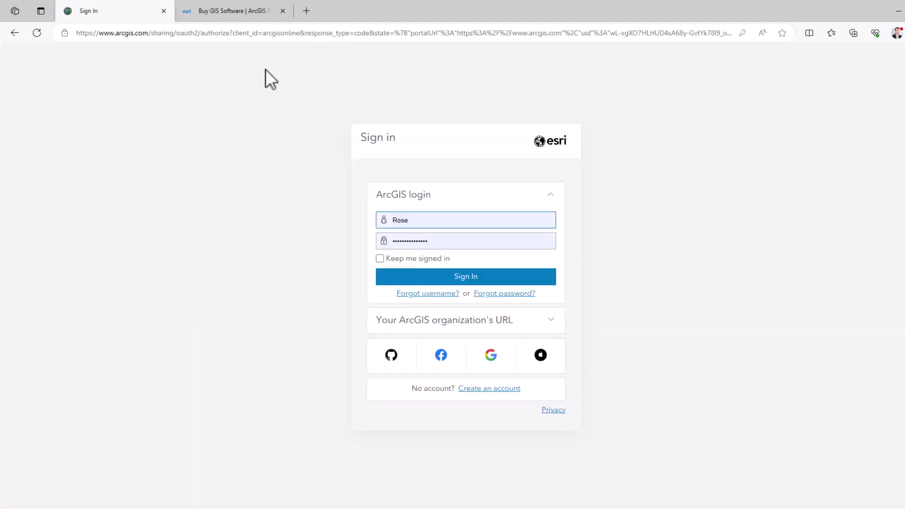
pyautogui.doubleClick(431, 222)
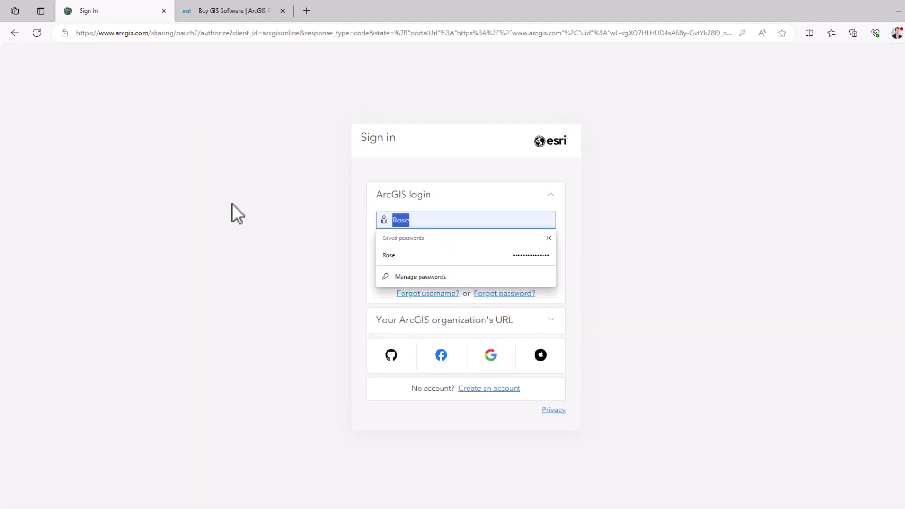
pyautogui.click(723, 186)
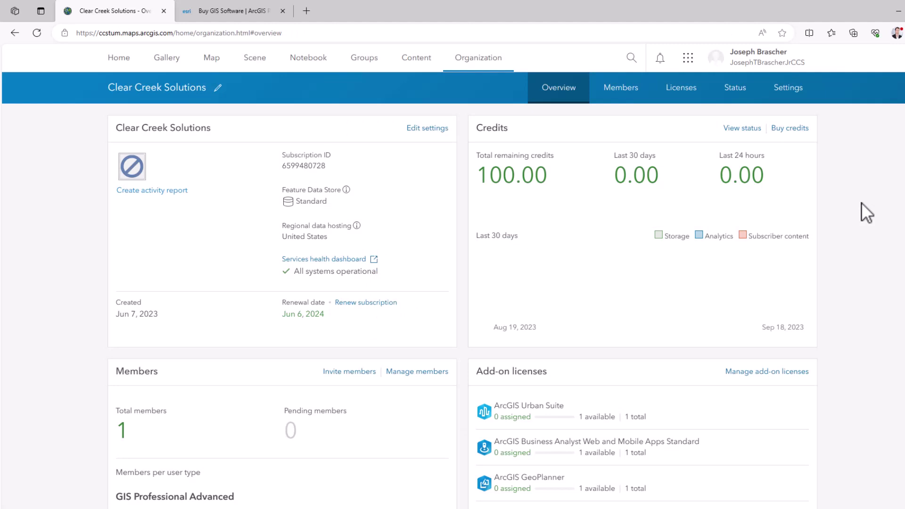
pyautogui.click(125, 60)
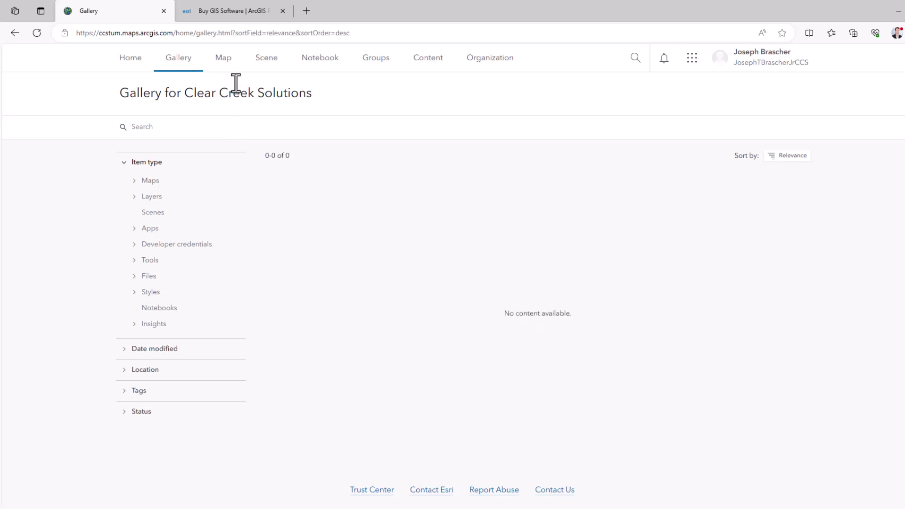
pyautogui.click(339, 56)
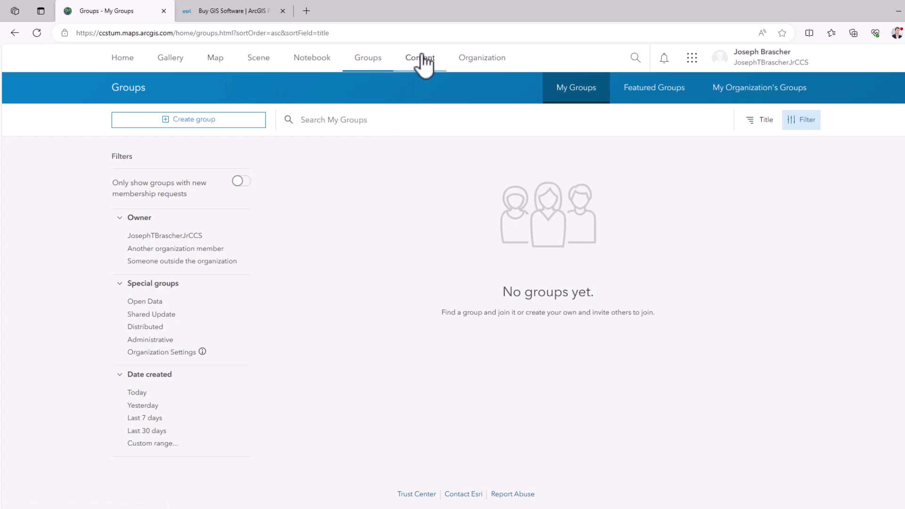
pyautogui.click(501, 66)
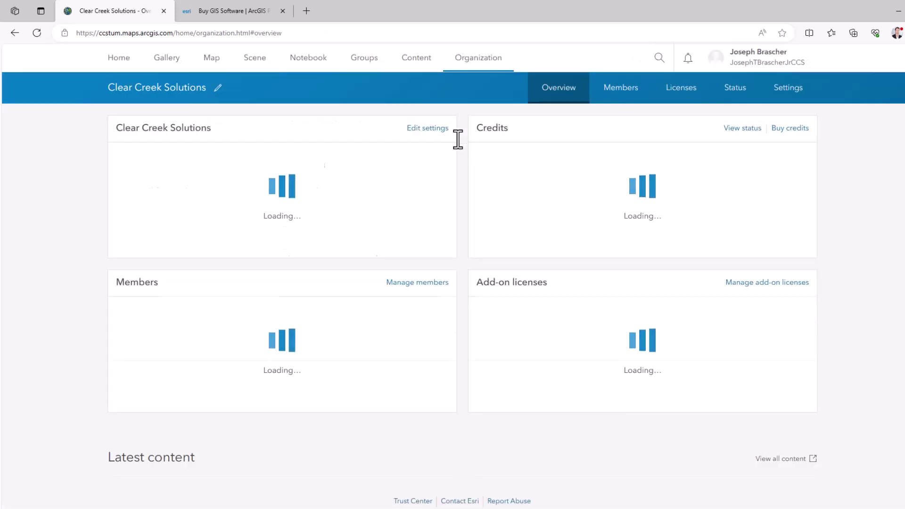
# Scroll through the organization's add-on licenses, then switch to the User types license view
pyautogui.click(696, 94)
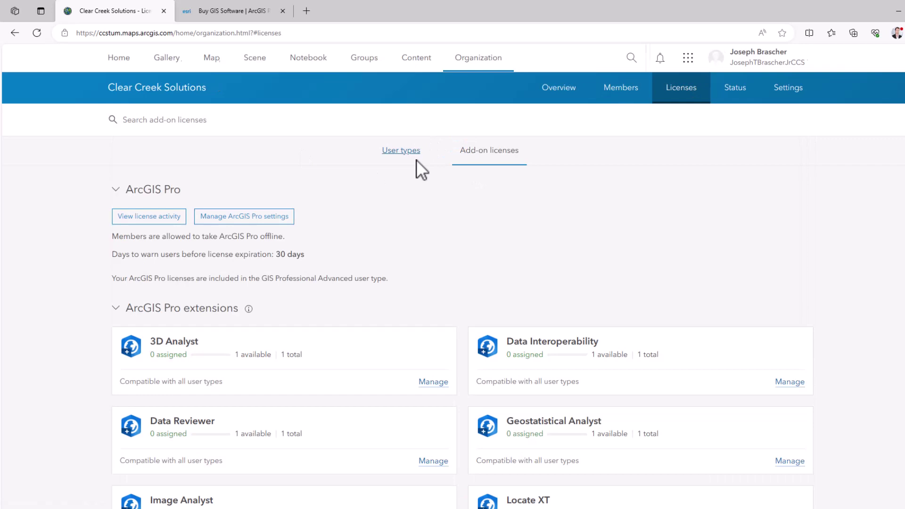
pyautogui.scroll(-4, 446, 131)
pyautogui.scroll(3, 448, 131)
pyautogui.scroll(1, 447, 131)
pyautogui.scroll(-12, 419, 174)
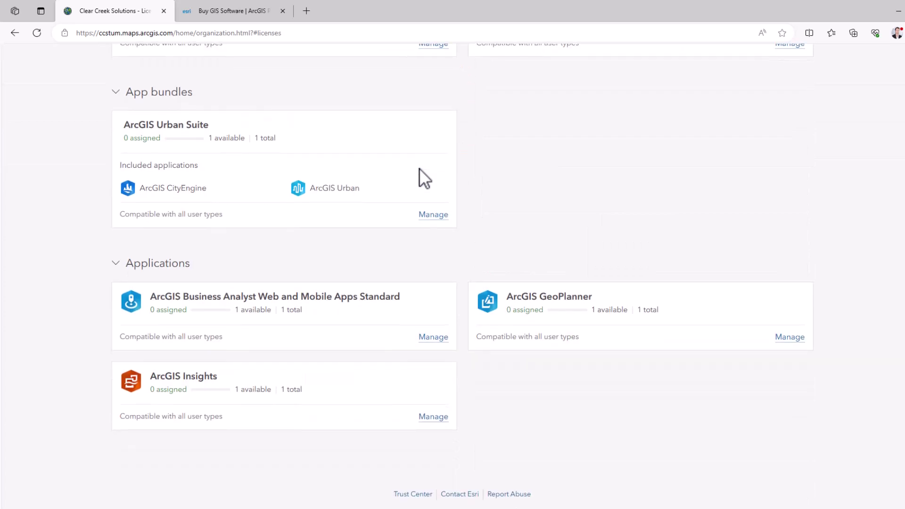
pyautogui.scroll(13, 196, 375)
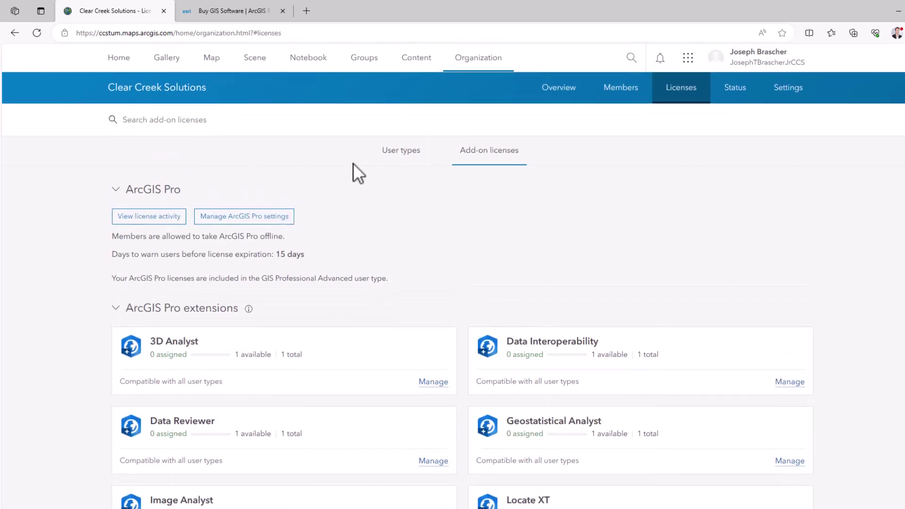
pyautogui.click(413, 152)
pyautogui.click(235, 10)
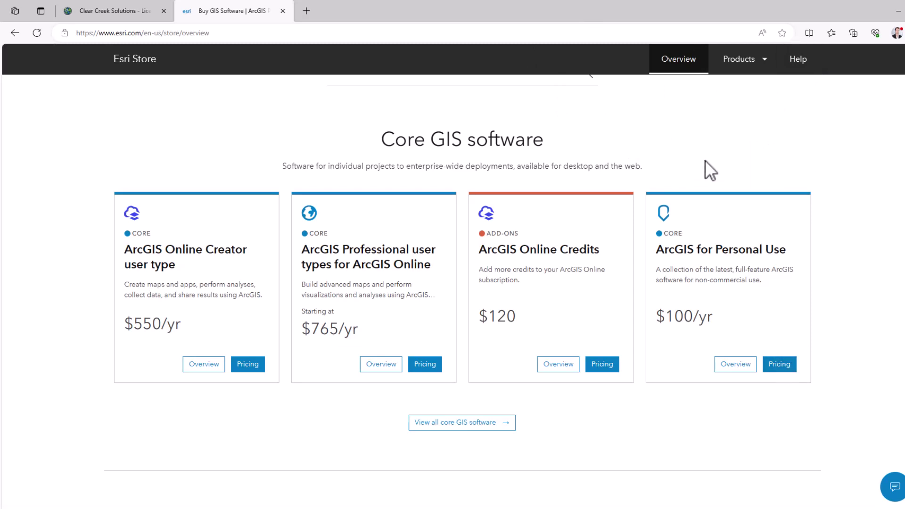
# Return to the Clear Creek Solutions licenses page and scroll the user-type licenses
pyautogui.click(109, 11)
pyautogui.scroll(-1, 391, 179)
pyautogui.scroll(1, 391, 164)
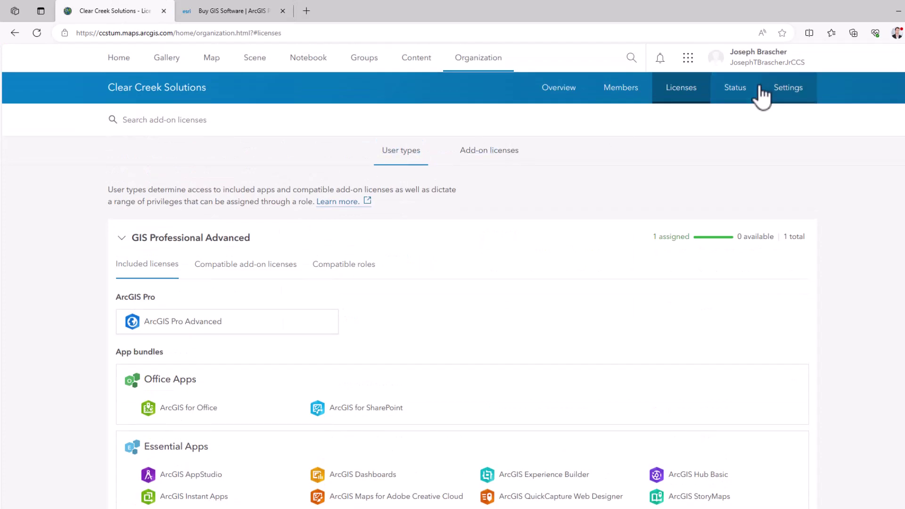
pyautogui.scroll(-6, 264, 125)
pyautogui.scroll(6, 268, 137)
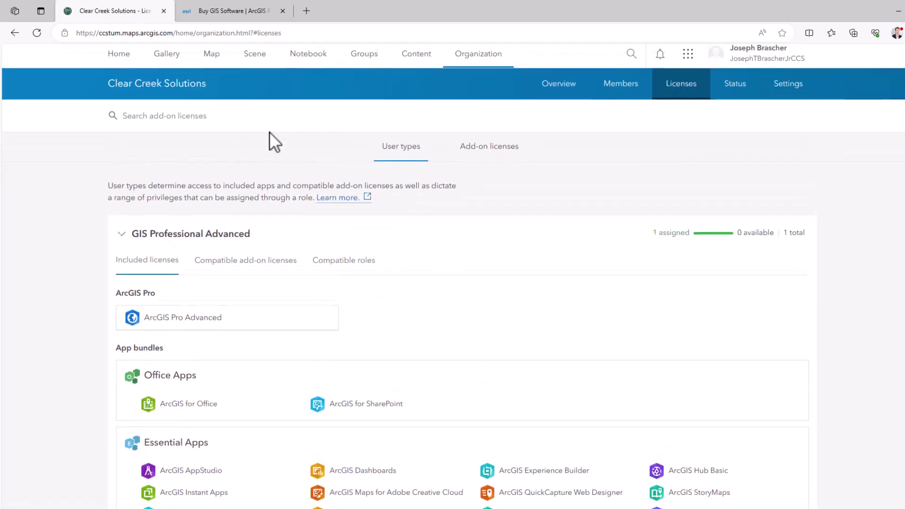
# Show the add-on licenses and scroll through the list
pyautogui.click(485, 153)
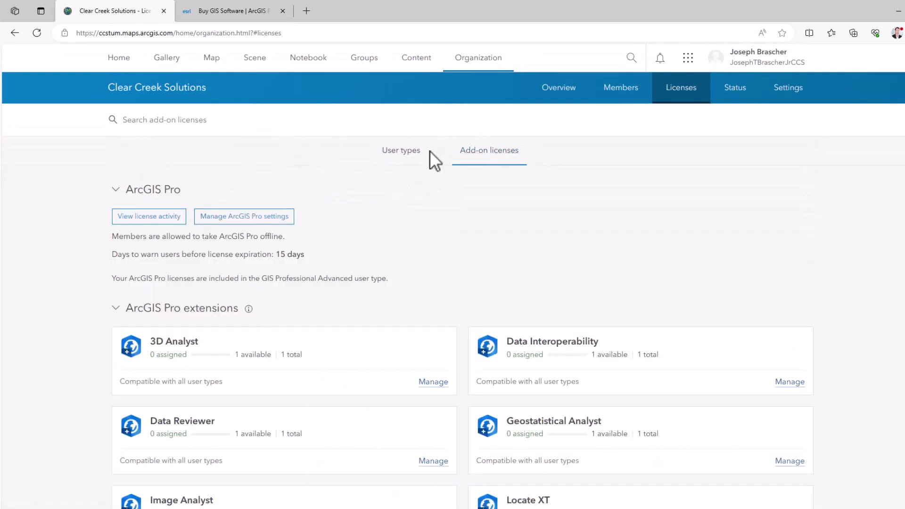
pyautogui.scroll(-4, 429, 151)
pyautogui.scroll(-6, 428, 151)
pyautogui.scroll(10, 429, 151)
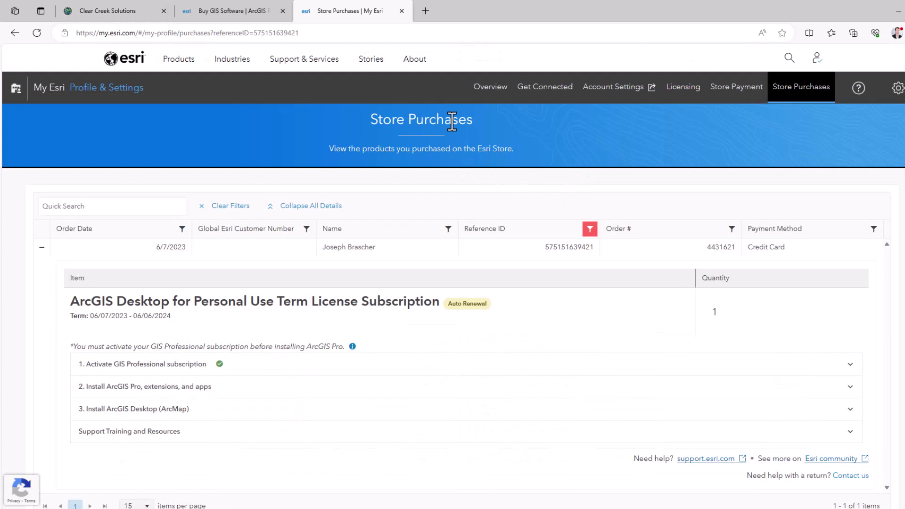
# Check the My Esri licensing options, then expand All Other Products in Downloads
pyautogui.scroll(-5, 510, 118)
pyautogui.scroll(5, 506, 162)
pyautogui.click(682, 91)
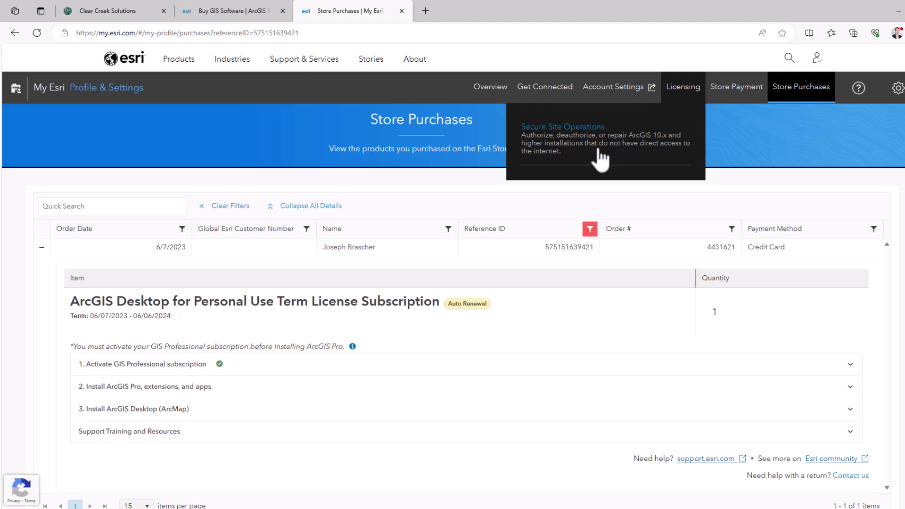
pyautogui.click(358, 177)
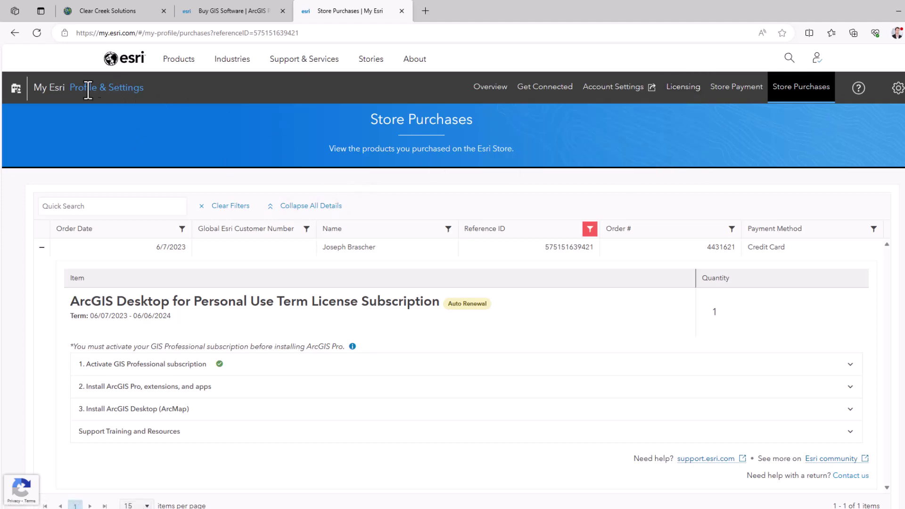
pyautogui.scroll(-4, 170, 113)
pyautogui.scroll(4, 199, 162)
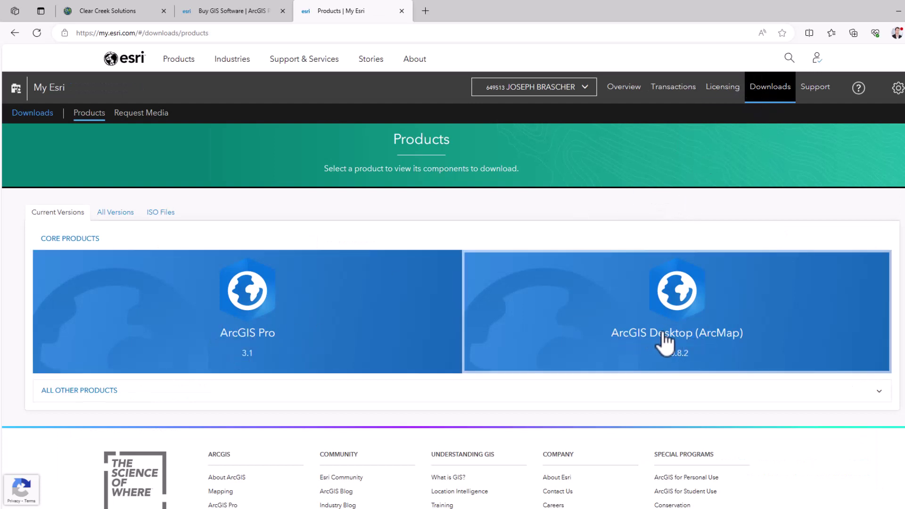
pyautogui.scroll(-3, 198, 339)
pyautogui.click(168, 252)
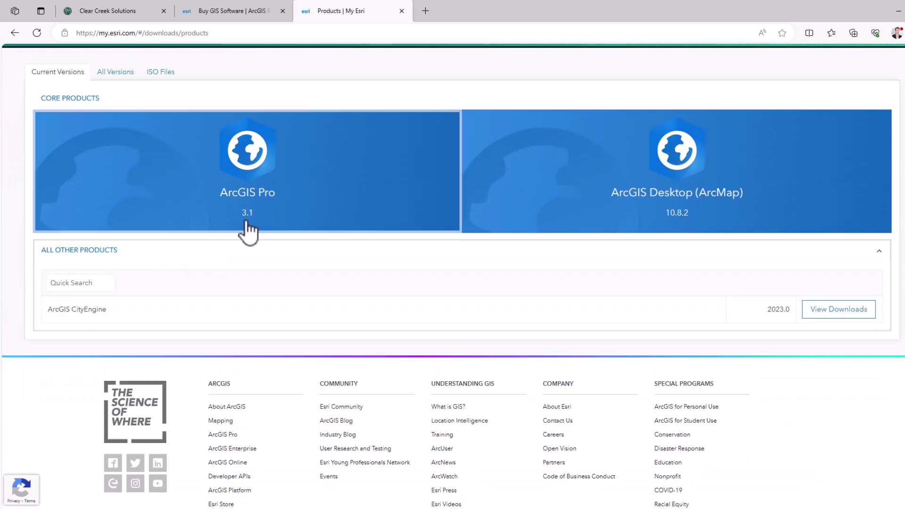
pyautogui.scroll(3, 398, 336)
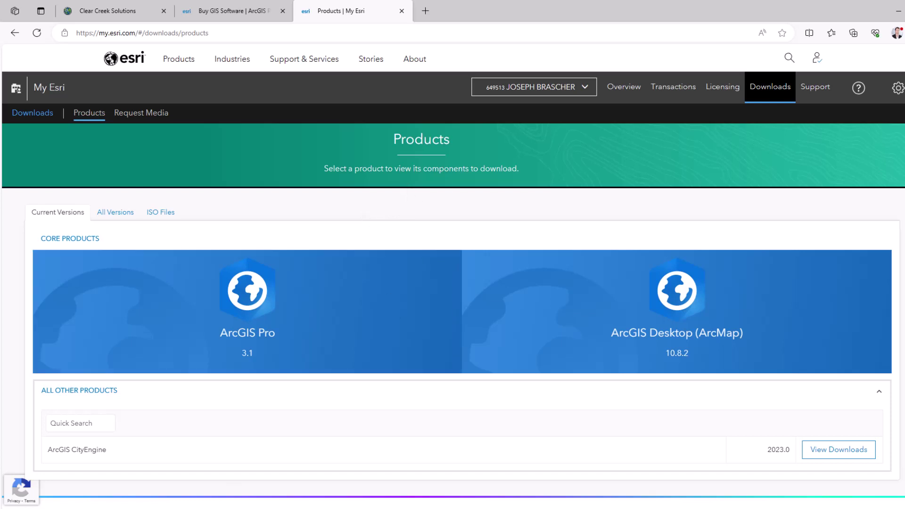
# Search 'arc' in the Windows Start menu and launch ArcMap 10.8.2
pyautogui.press('super')
pyautogui.write('arc')
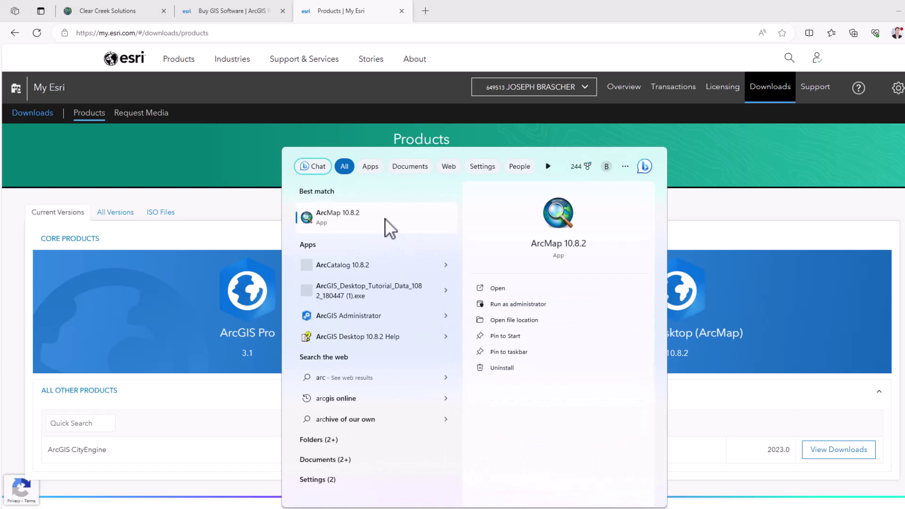
pyautogui.click(384, 220)
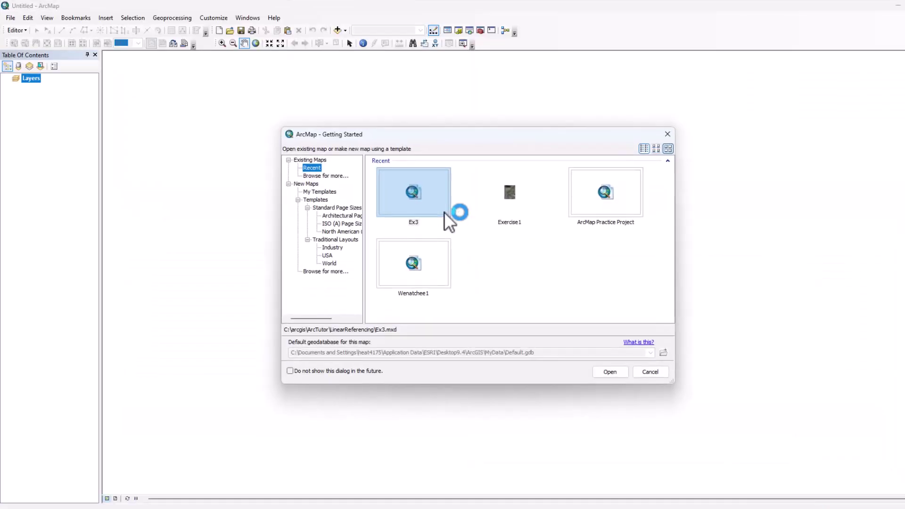
# Close the ArcMap Getting Started dialog, keeping the blank Untitled map
pyautogui.click(667, 134)
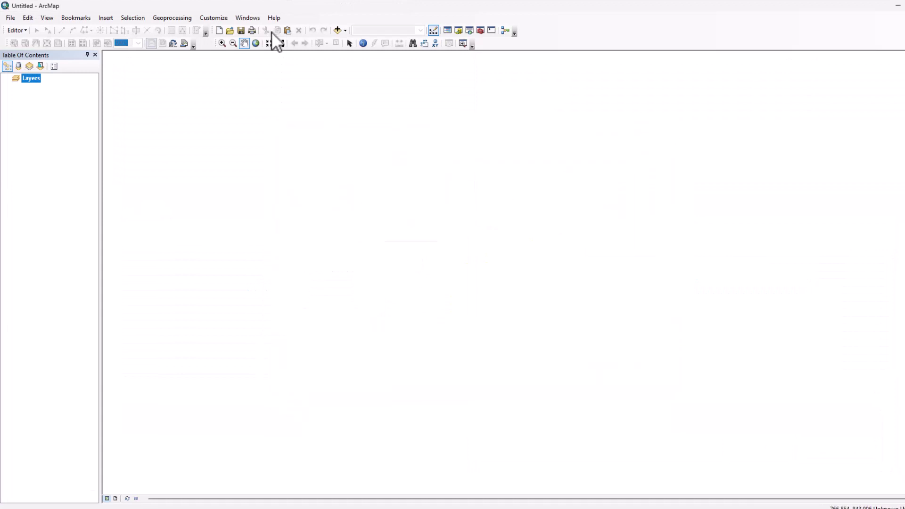